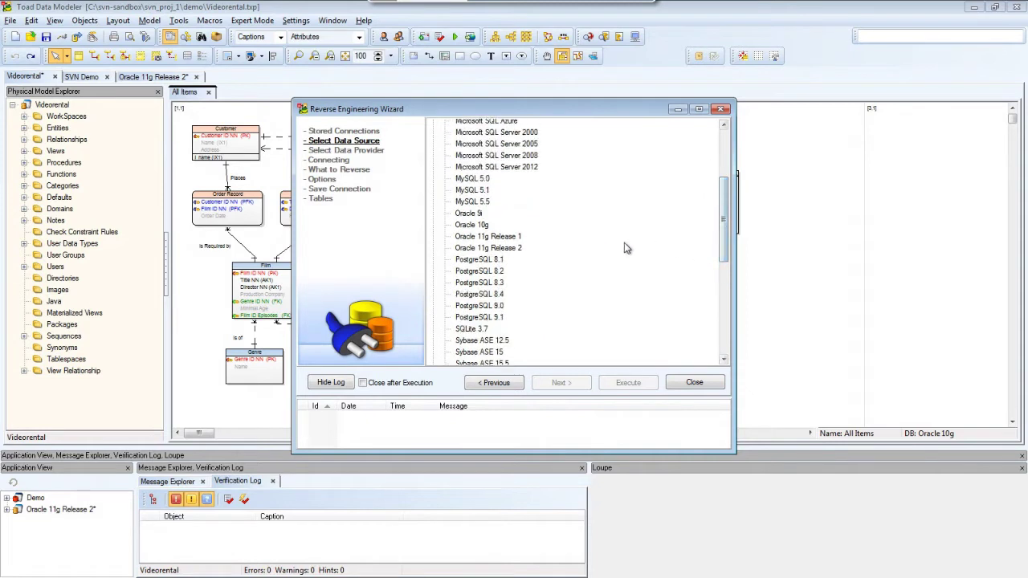
Step: Choose Oracle 11g Release 2 as the reverse engineering data source and Native Client Connection as its data provider
click(518, 251)
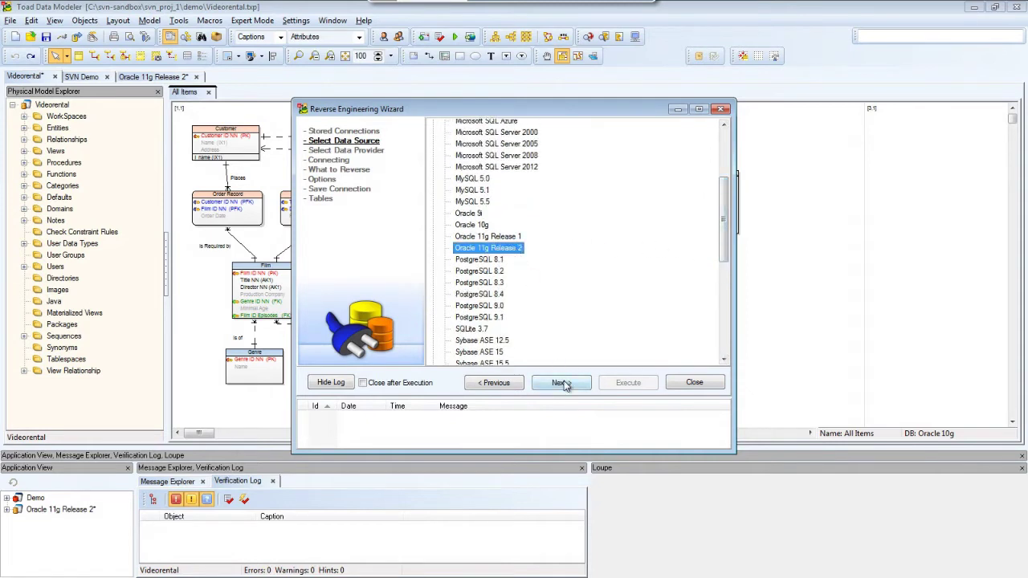
click(562, 383)
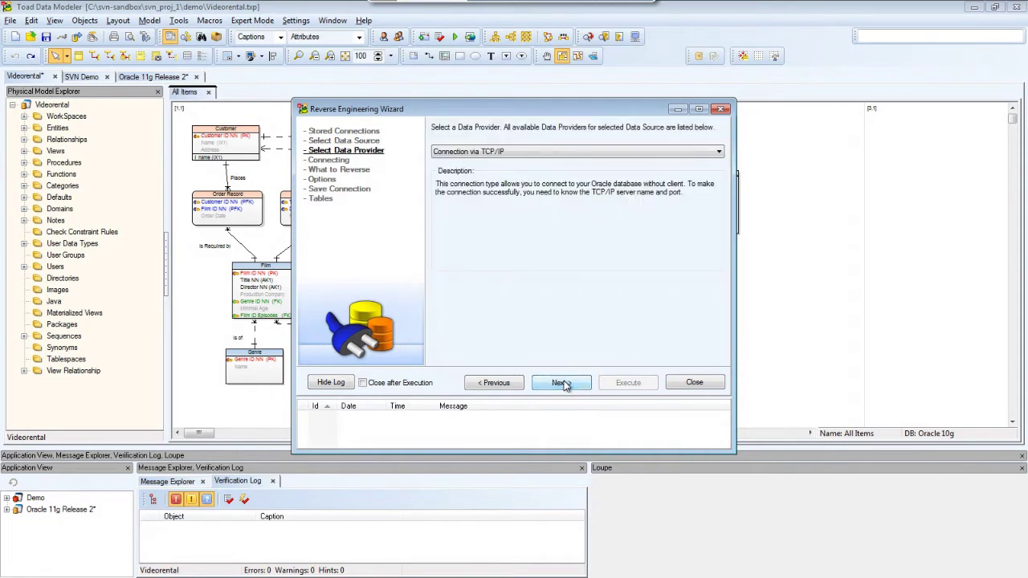
click(556, 153)
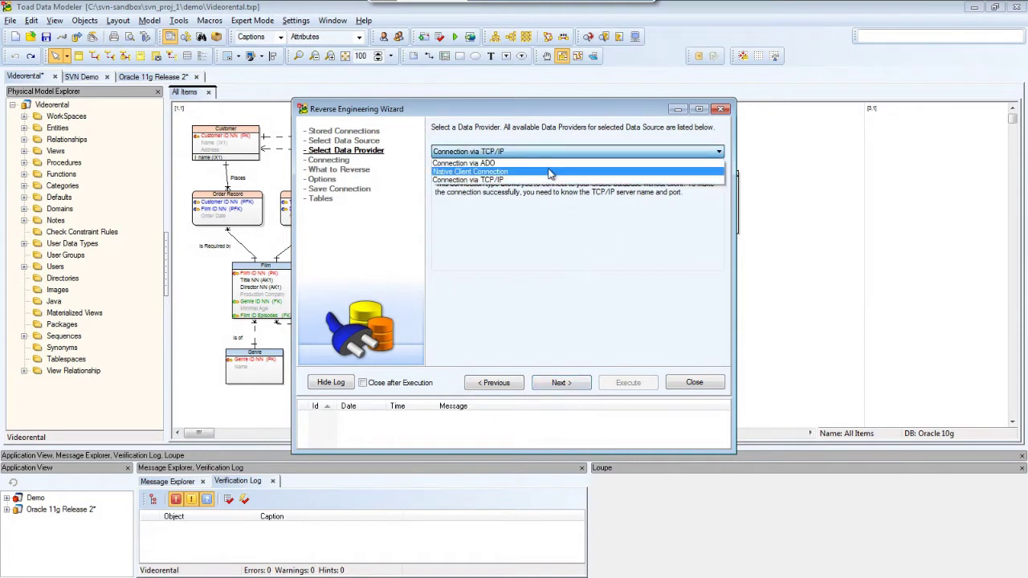
click(550, 172)
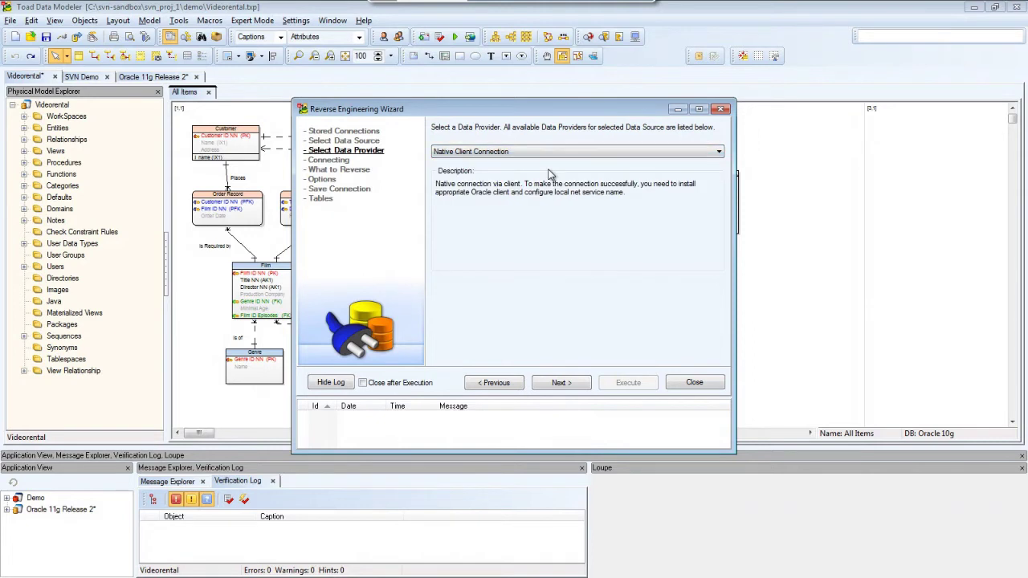
click(560, 384)
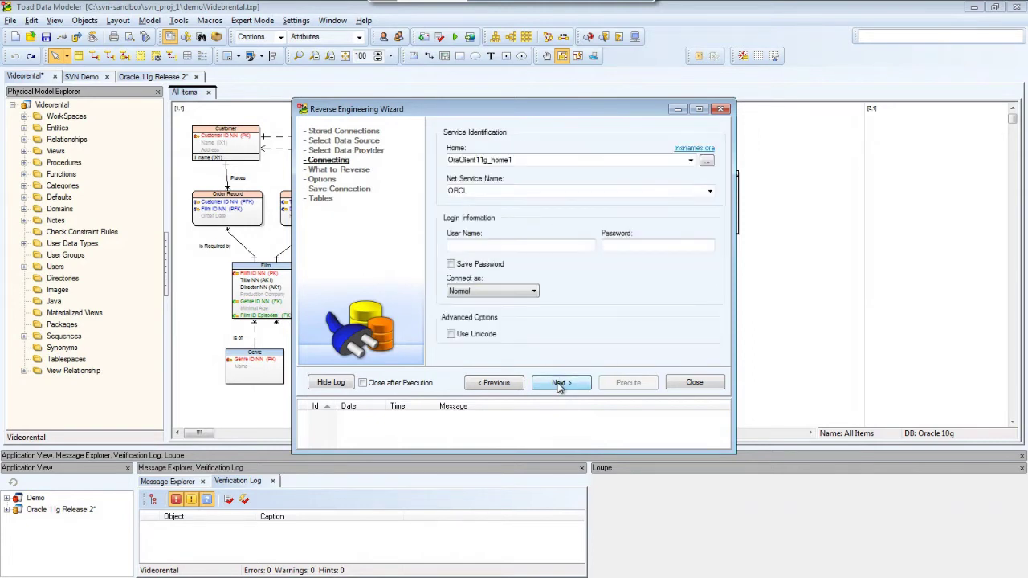
Step: Enter the database user name and password for the ORCL service and continue to the object type selection
click(573, 245)
text(scott)
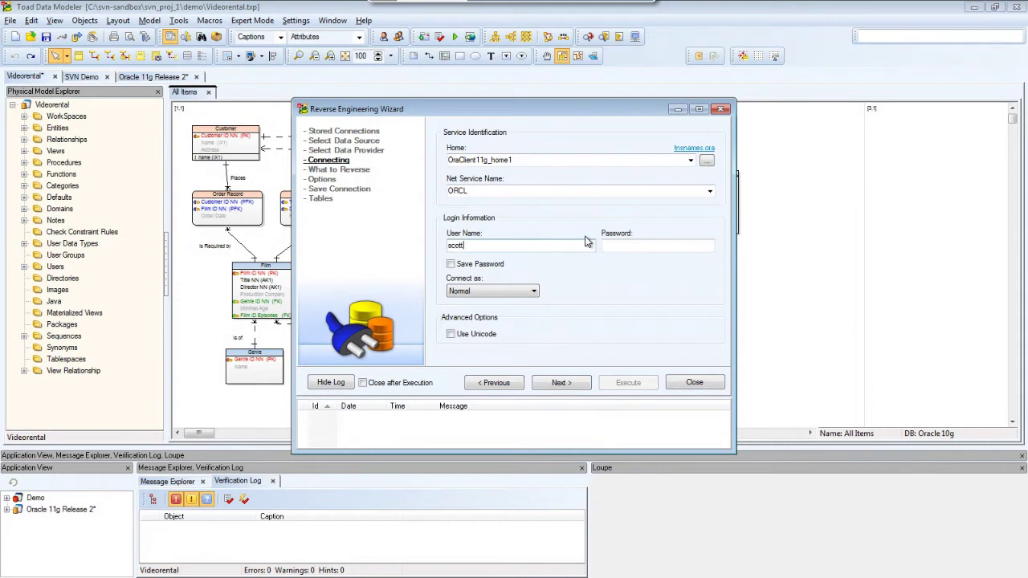
key(Tab)
text(t)
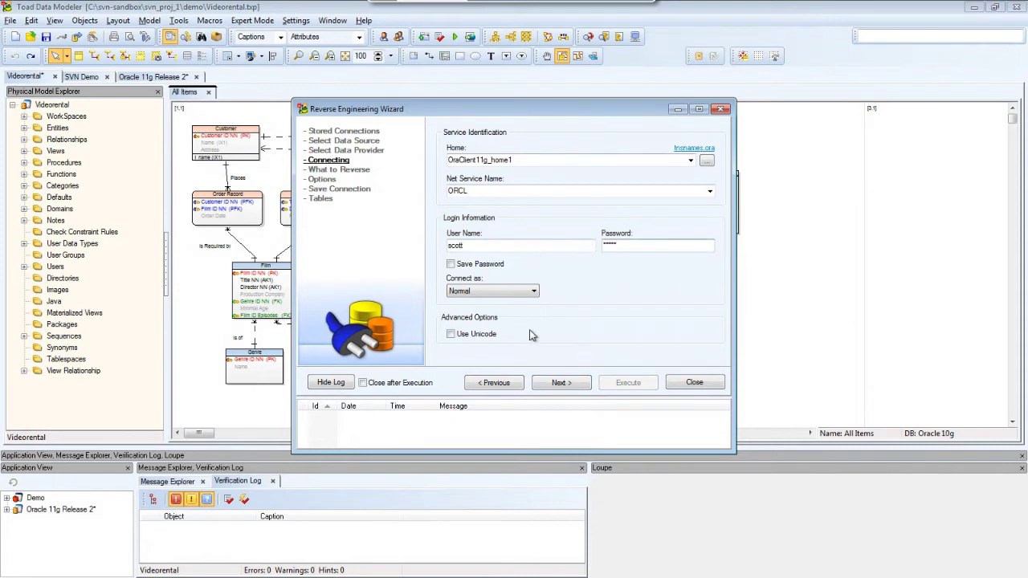
click(560, 383)
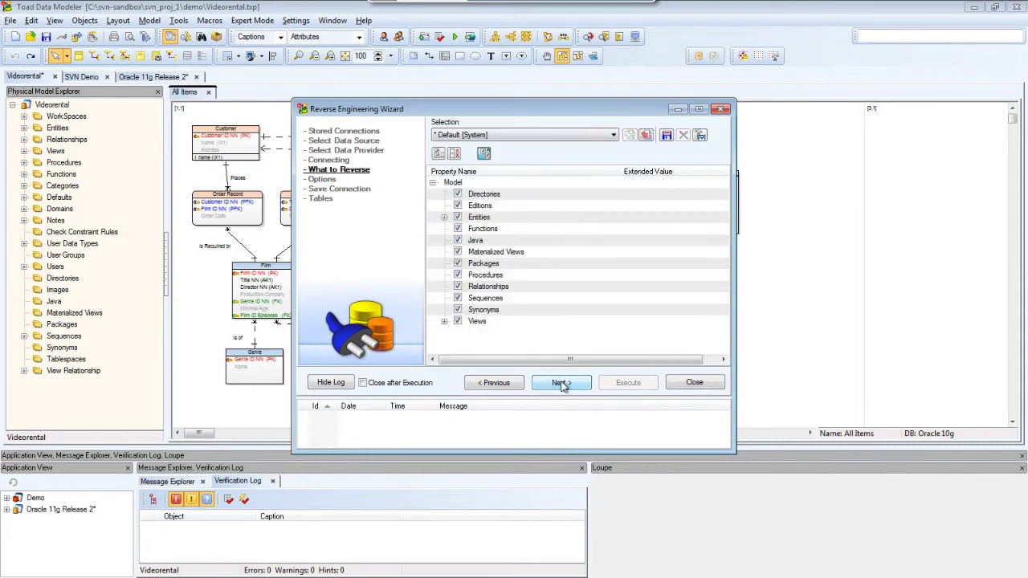
Step: Accept the default object types and reverse engineering options, and proceed to the table selection without saving the connection
click(560, 383)
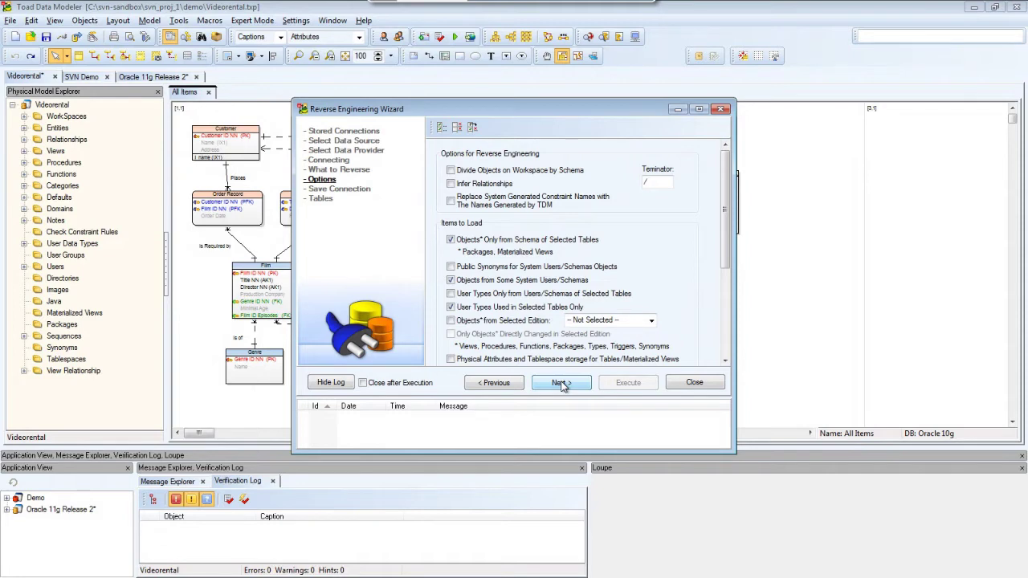
click(562, 385)
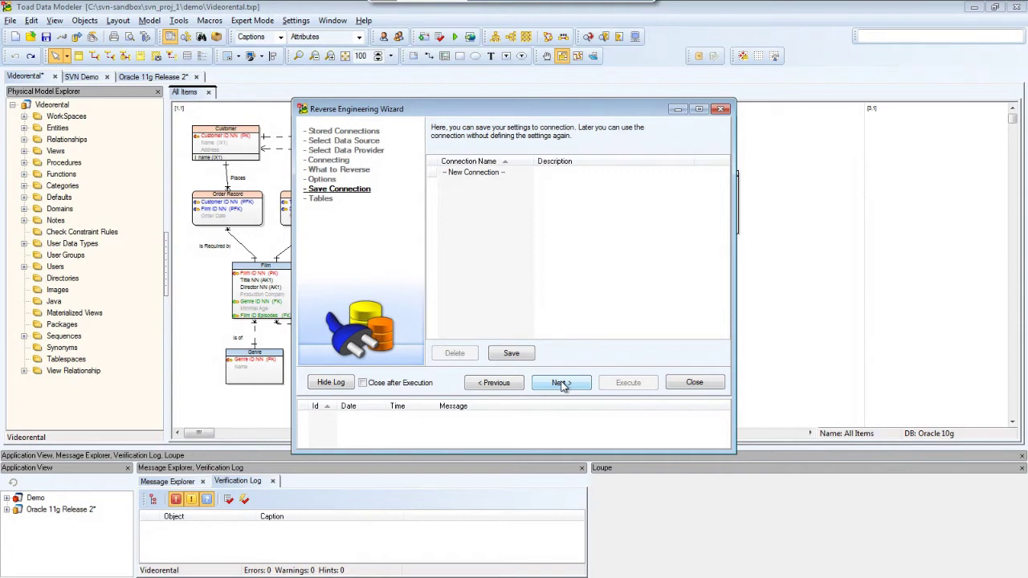
click(562, 385)
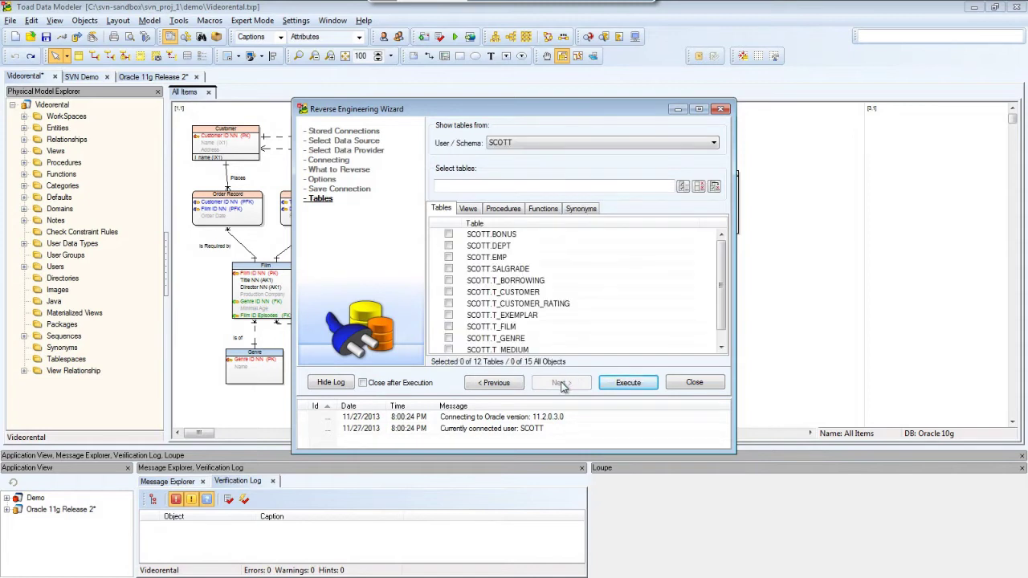
Step: Filter the schema's tables by "T_" and select all matching tables for reverse engineering
click(548, 185)
text(T_)
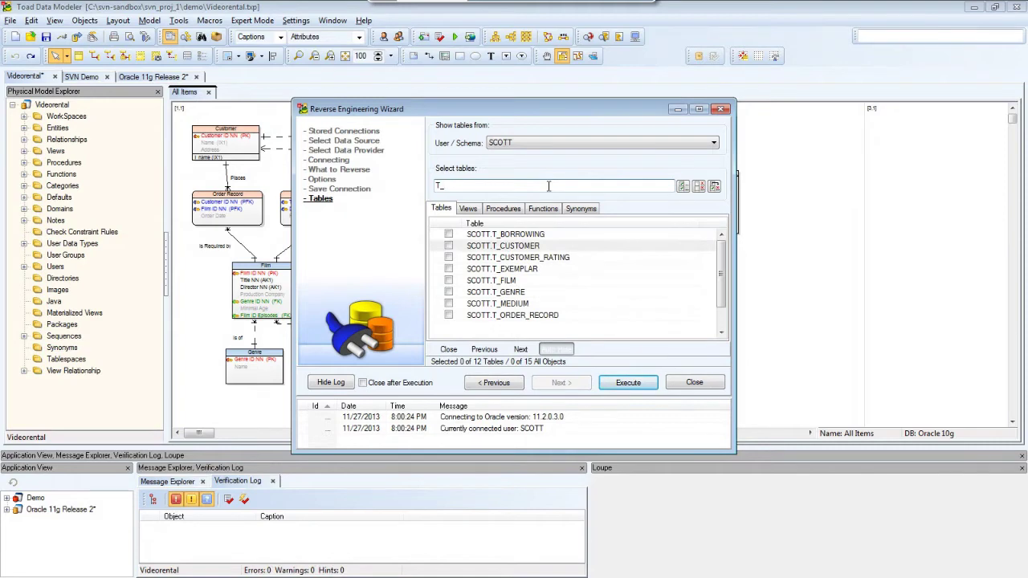
click(682, 186)
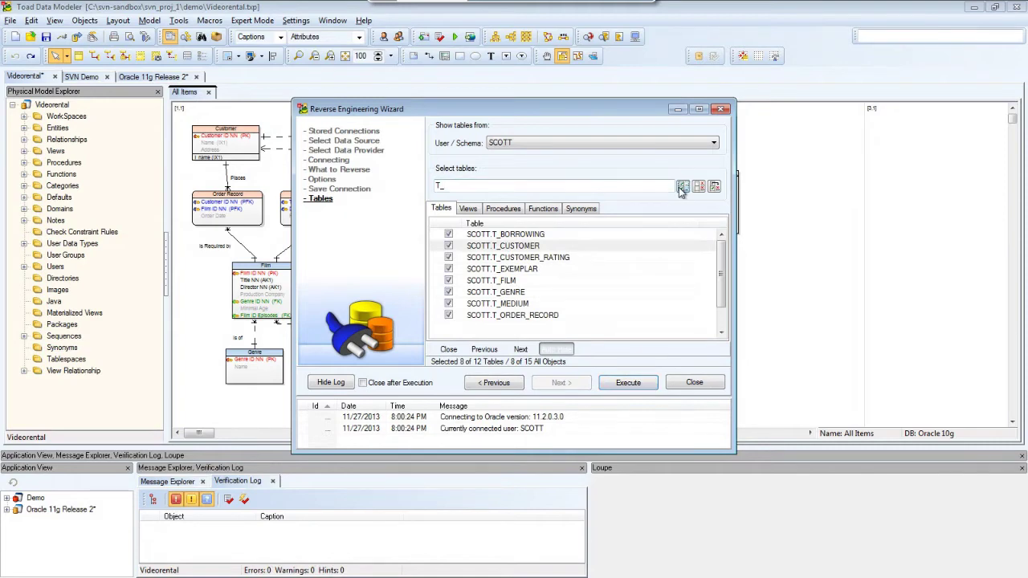
Step: Also select all of the schema's views, procedures and functions, and check the synonyms
click(468, 208)
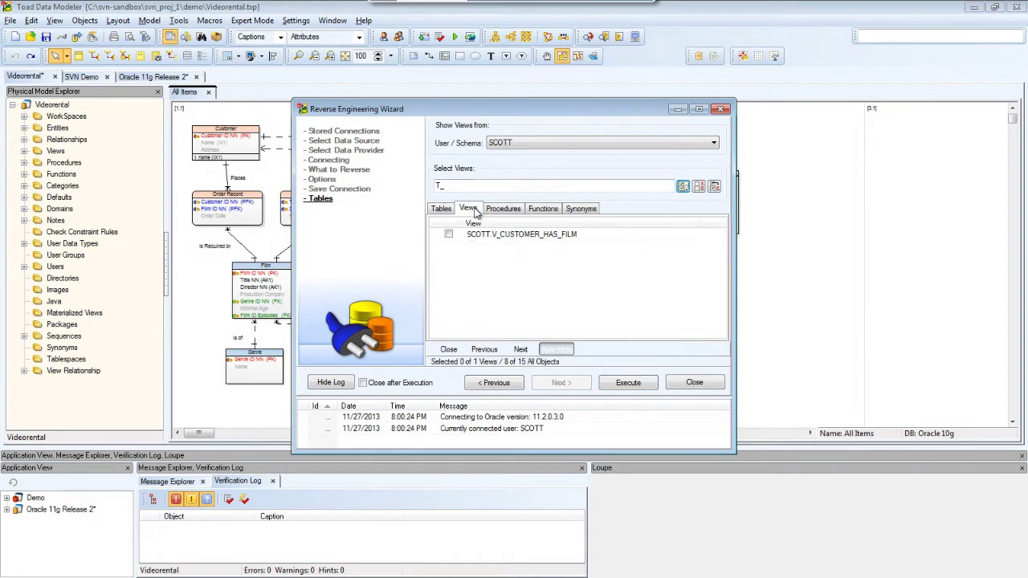
click(681, 186)
click(504, 208)
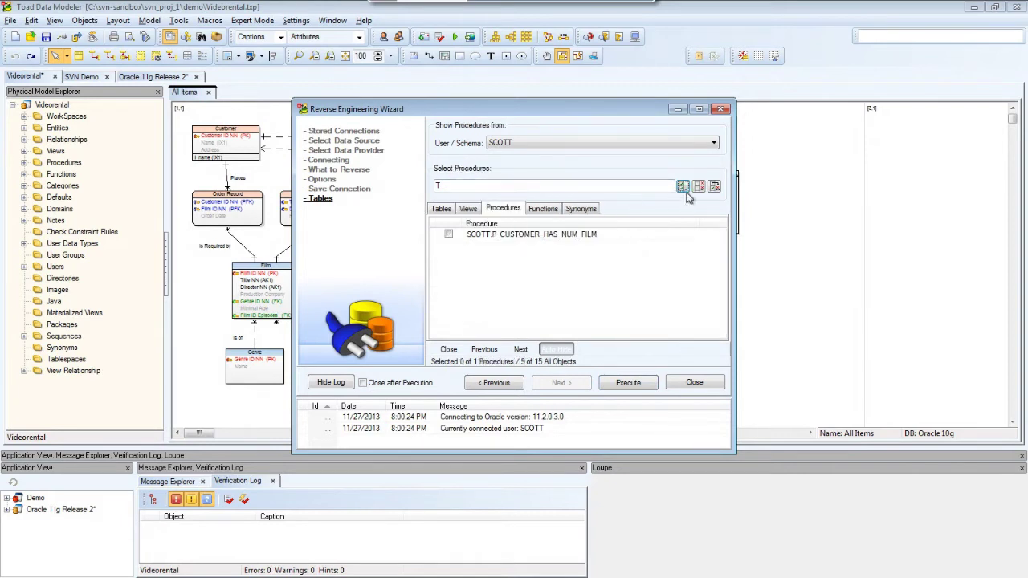
click(682, 186)
click(542, 208)
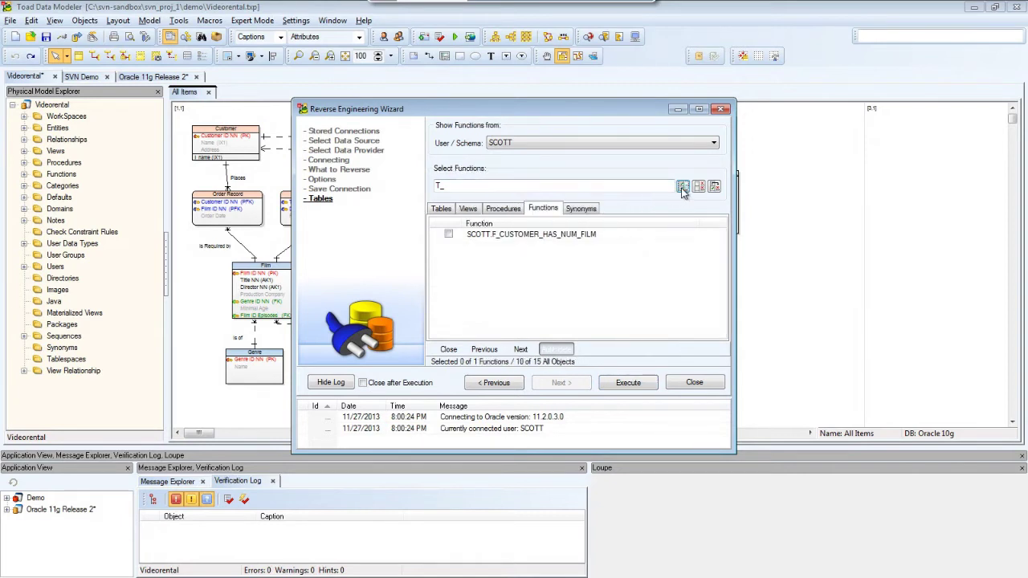
click(681, 187)
click(591, 213)
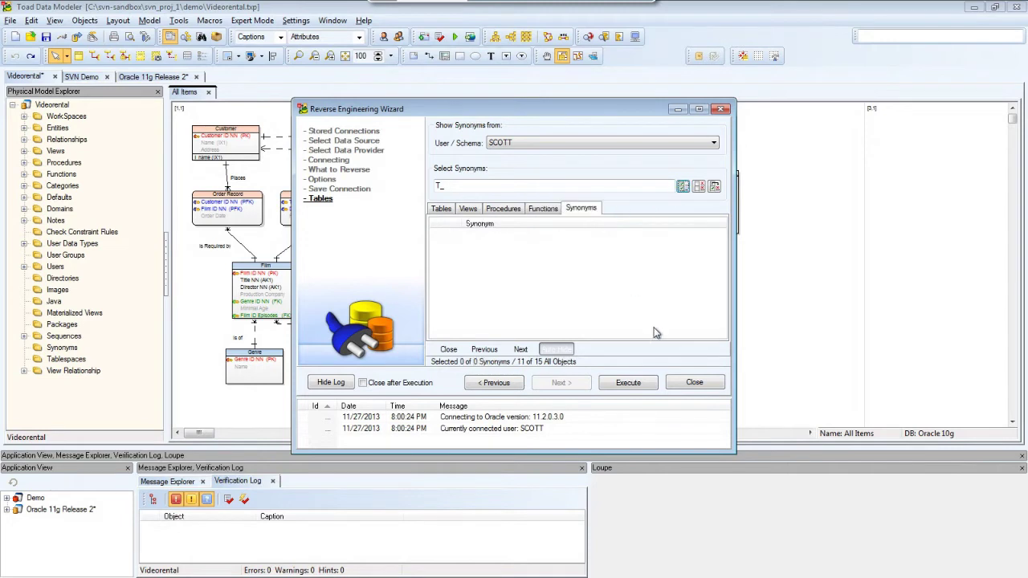
Step: Execute the reverse engineering of the selected objects and close the wizard
click(640, 383)
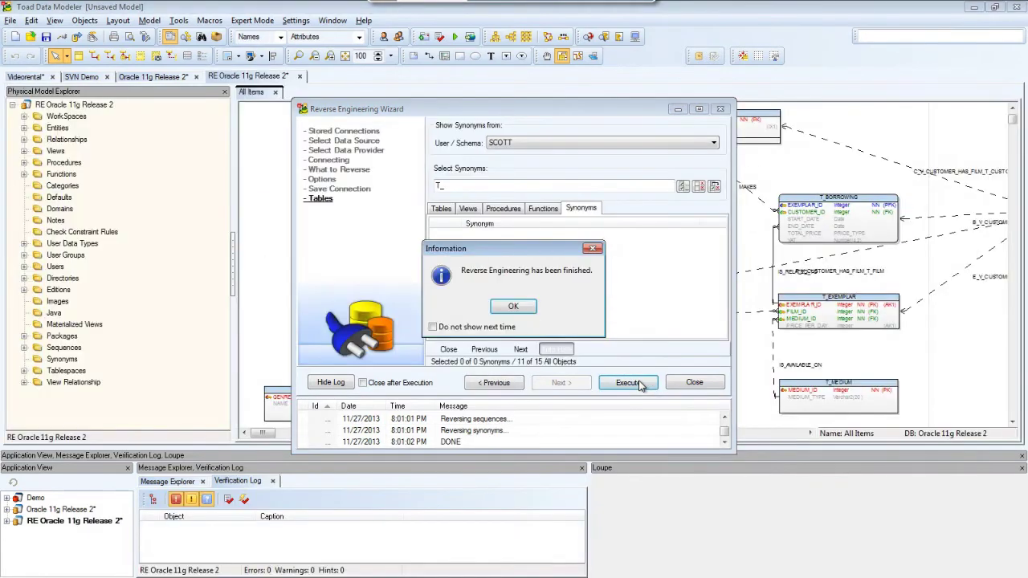
click(521, 309)
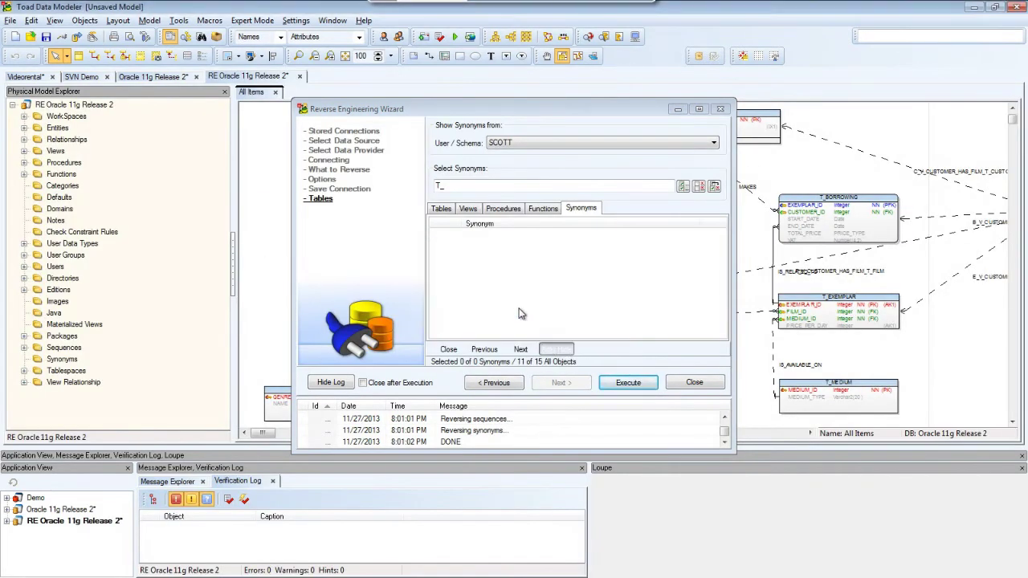
click(672, 387)
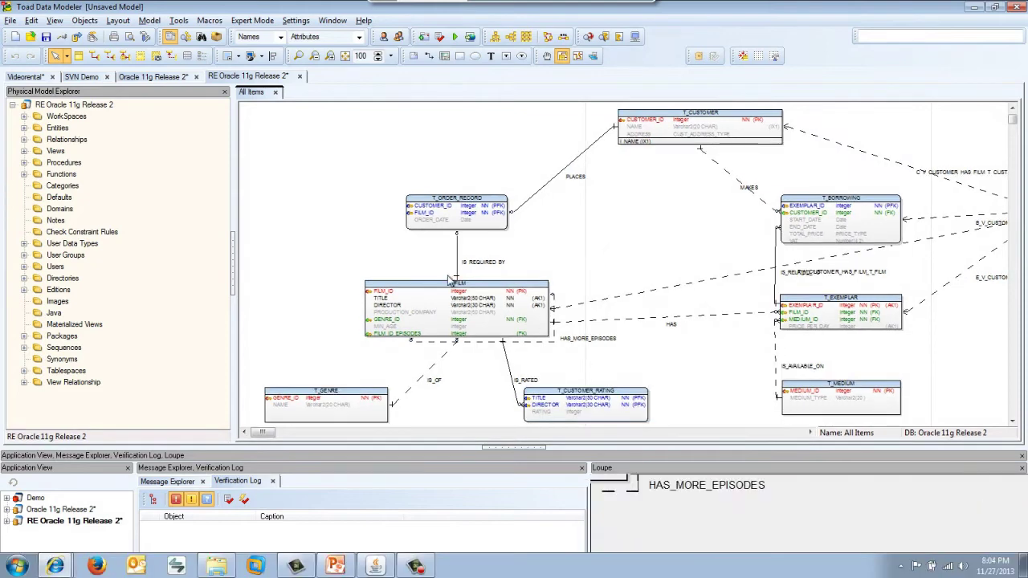
Step: Save the reverse-engineered model in the Models folder under the file name Videorental_reverse
click(11, 21)
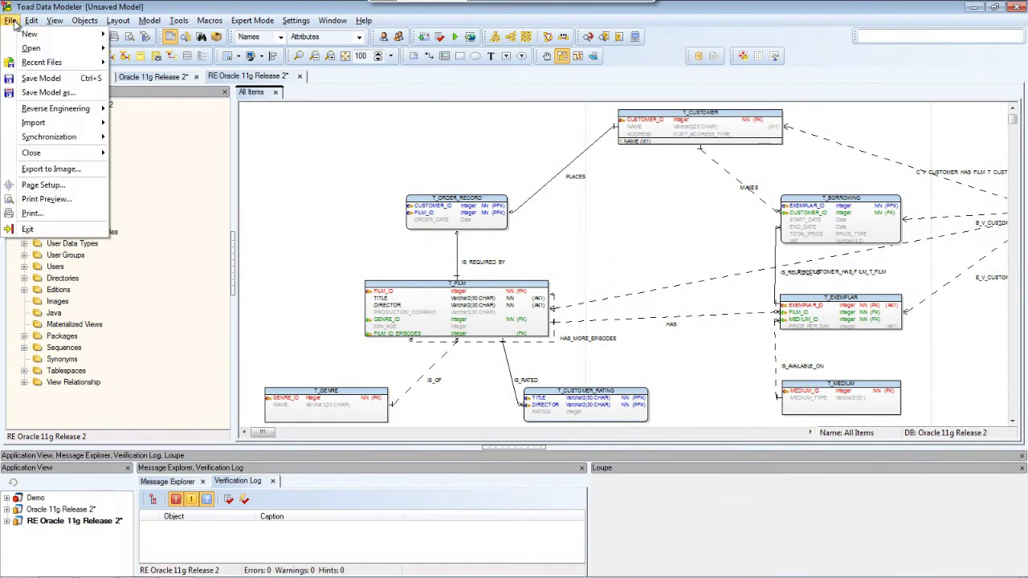
click(24, 92)
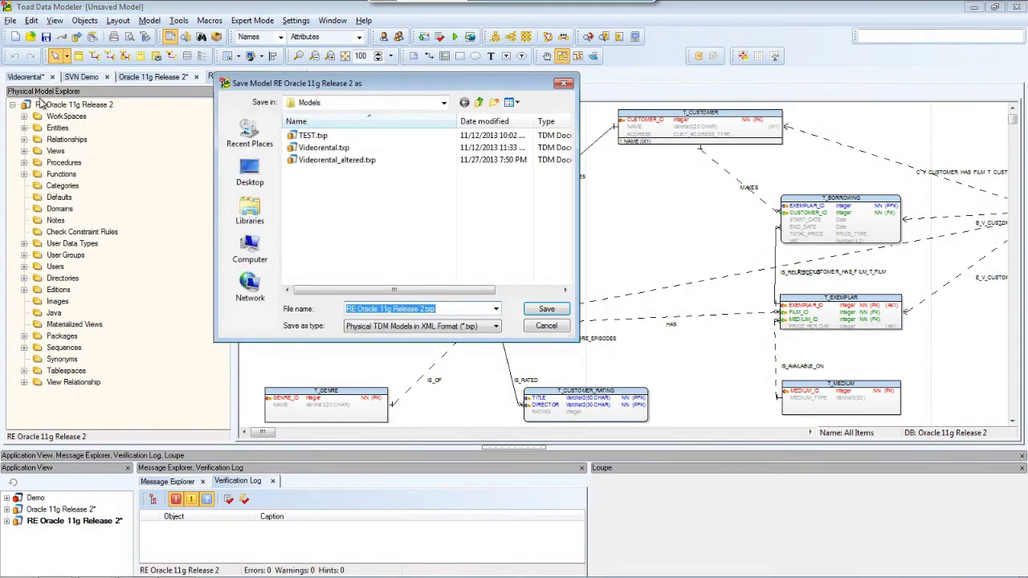
text(Video)
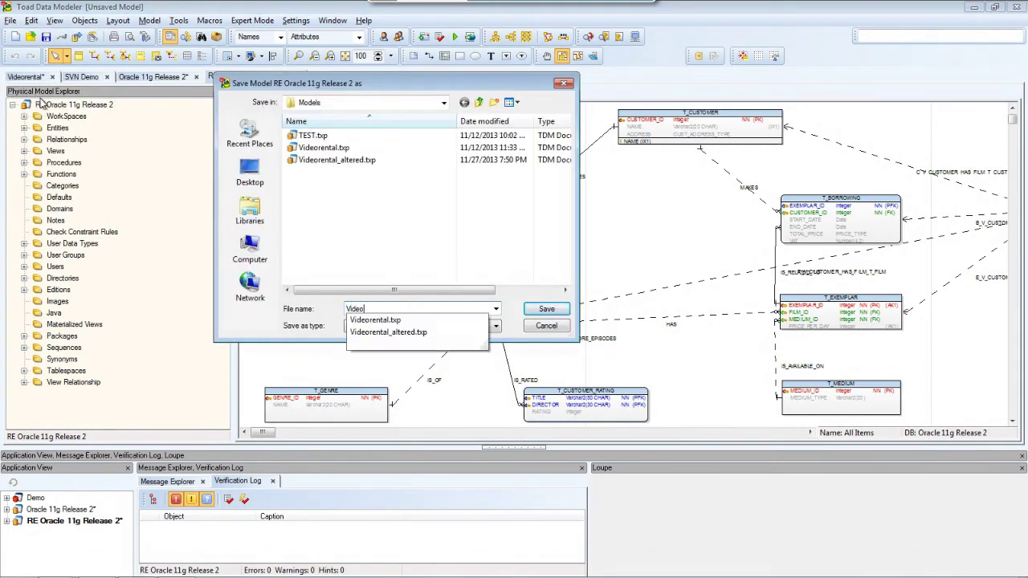
text(rental_reverse)
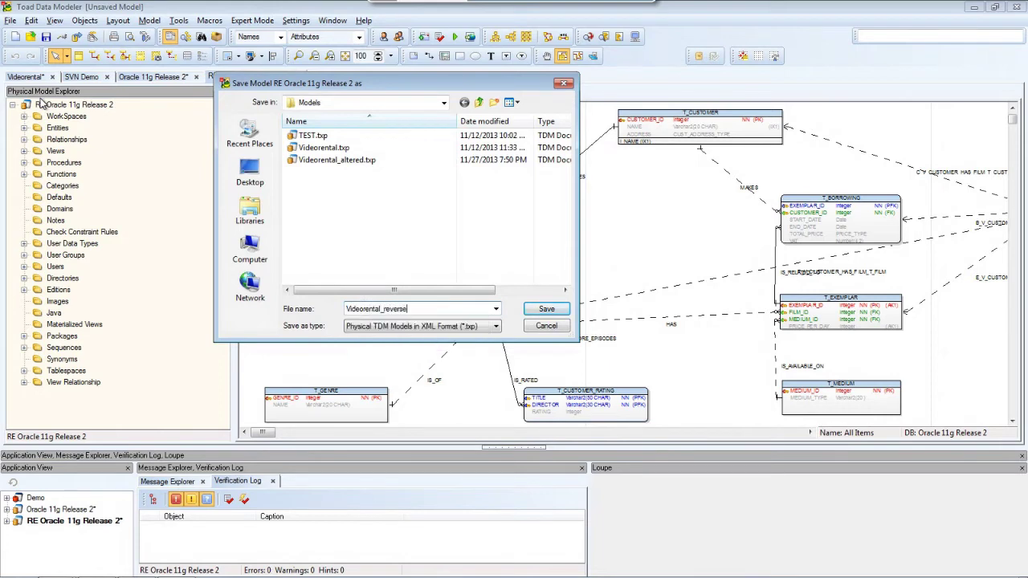
key(Return)
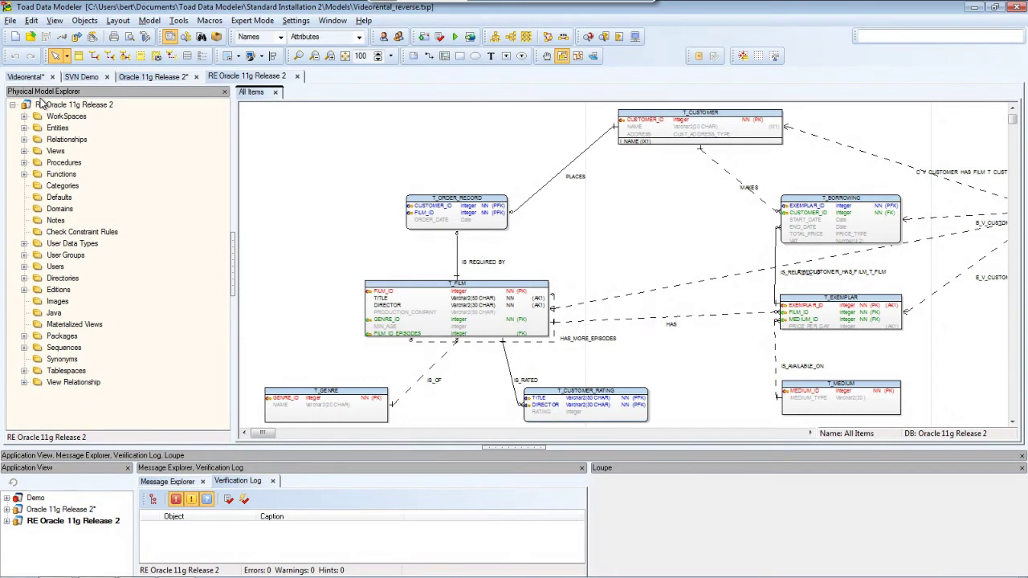
Step: Rename the RE Oracle 11g Release 2 model to Videorental_reverse and save it
right_click(247, 78)
click(264, 86)
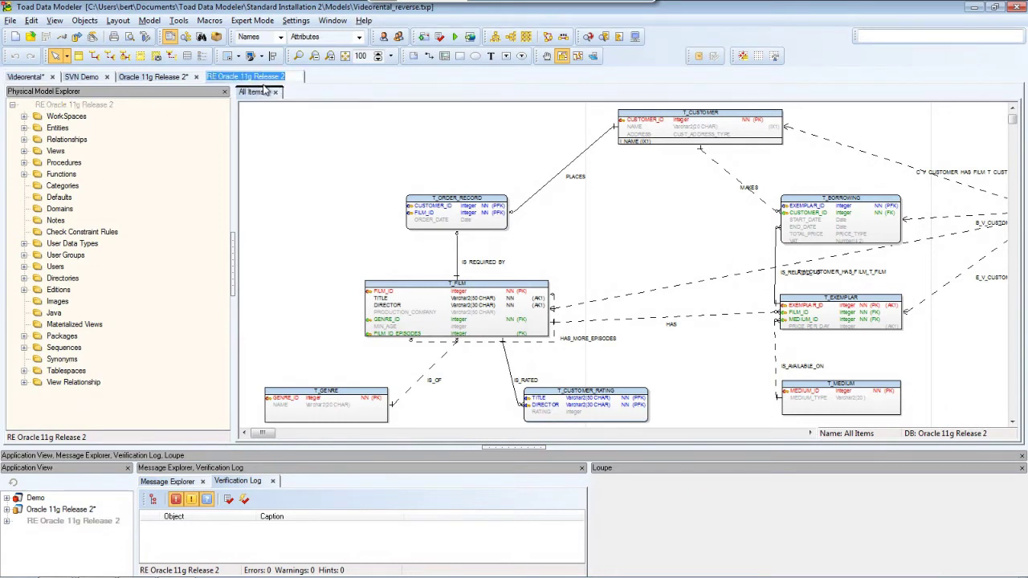
text(Videorental)
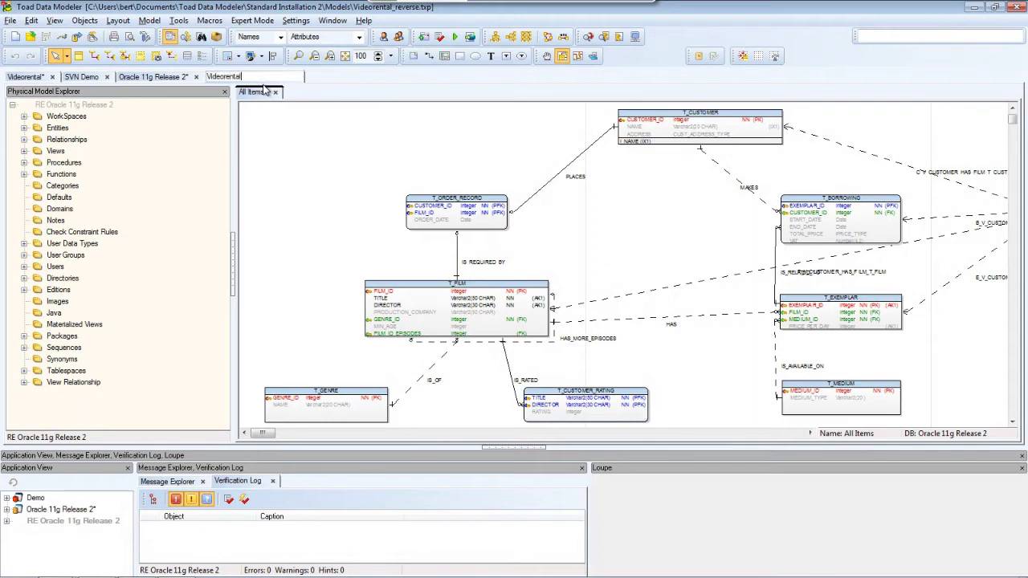
text(_reverse)
key(Return)
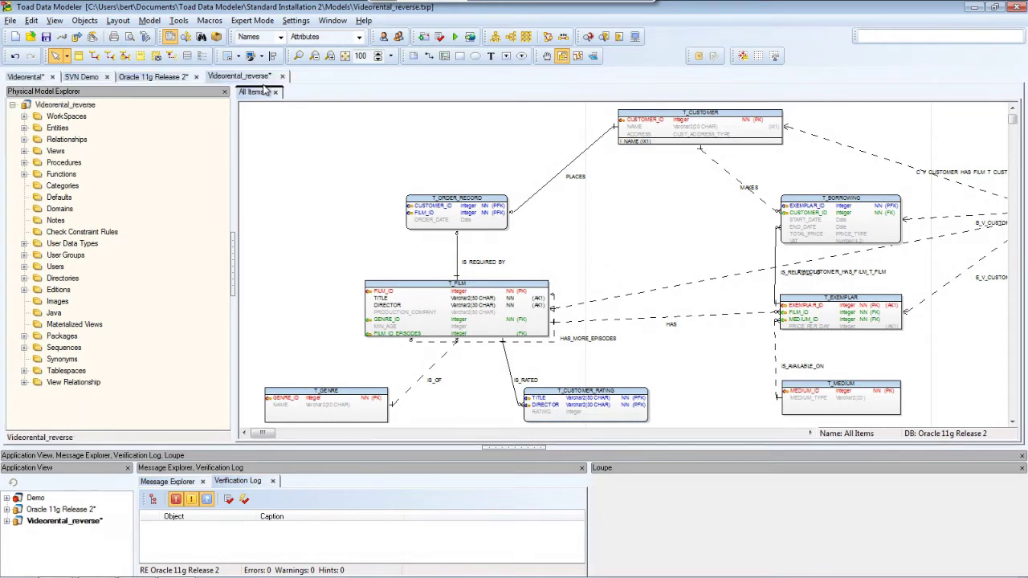
click(47, 37)
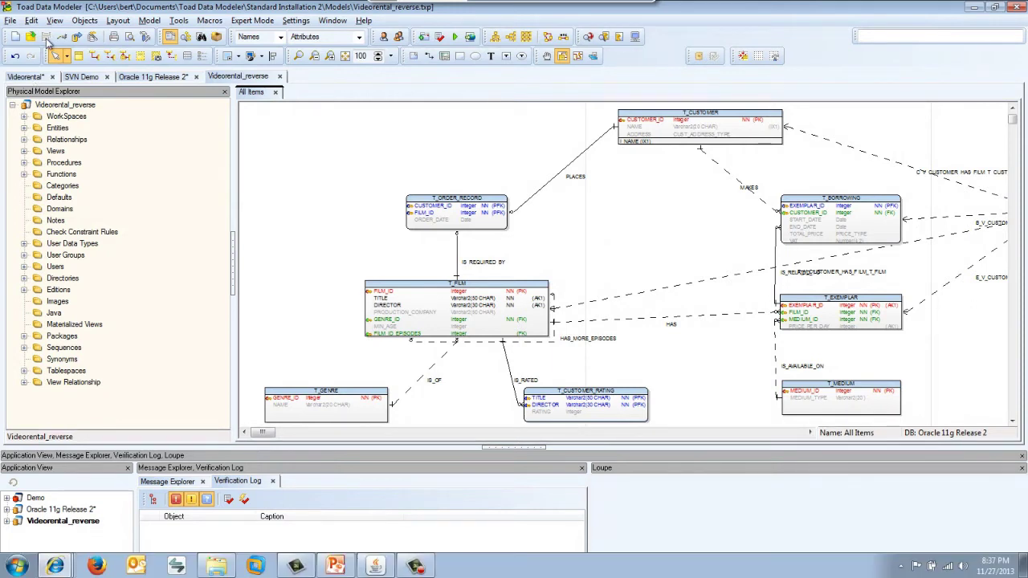
Step: Check the Expert Mode setting in the general application options
click(294, 24)
click(294, 36)
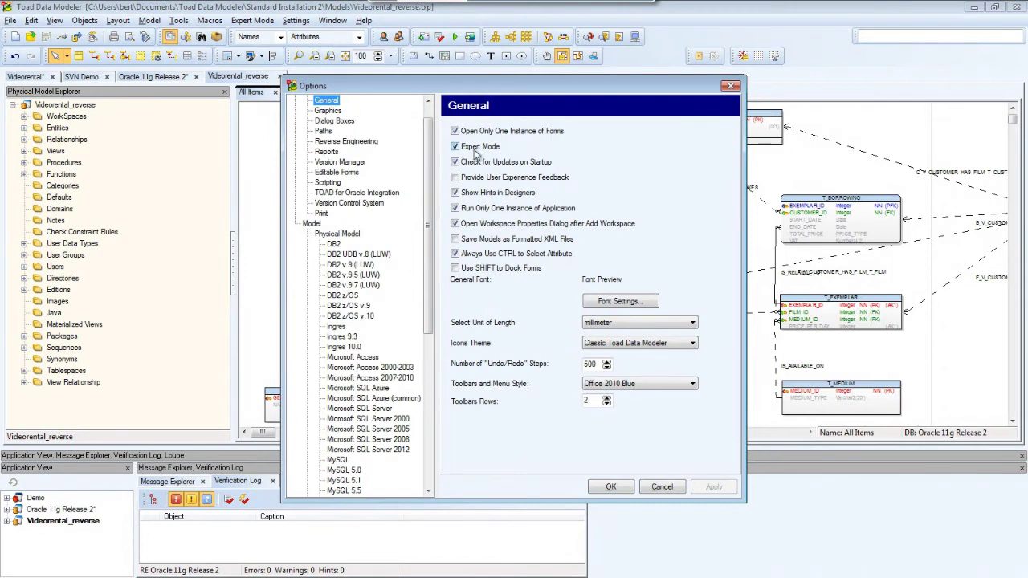
click(620, 487)
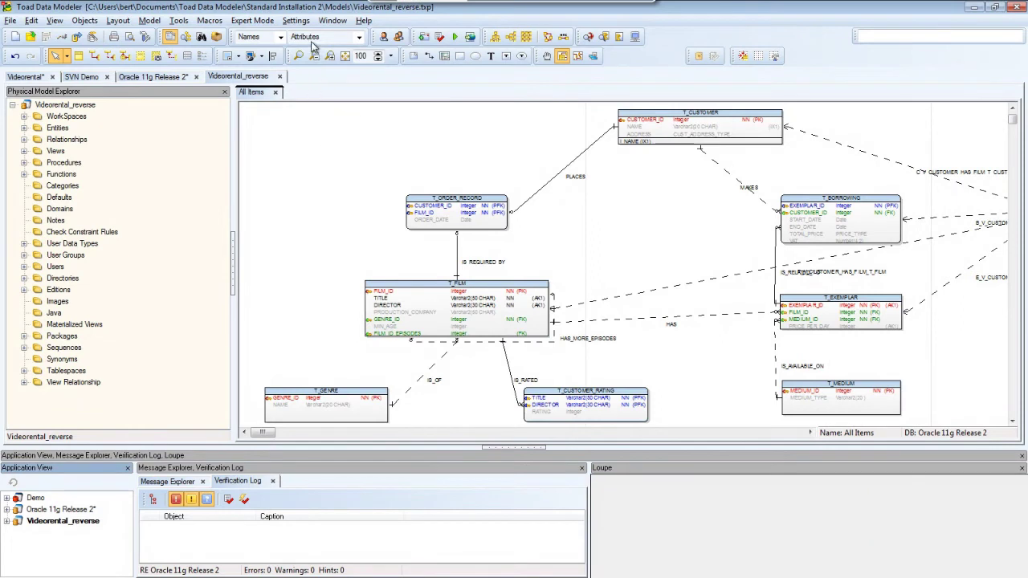
Step: Open the internal Version Manager and select the Local Server
click(254, 22)
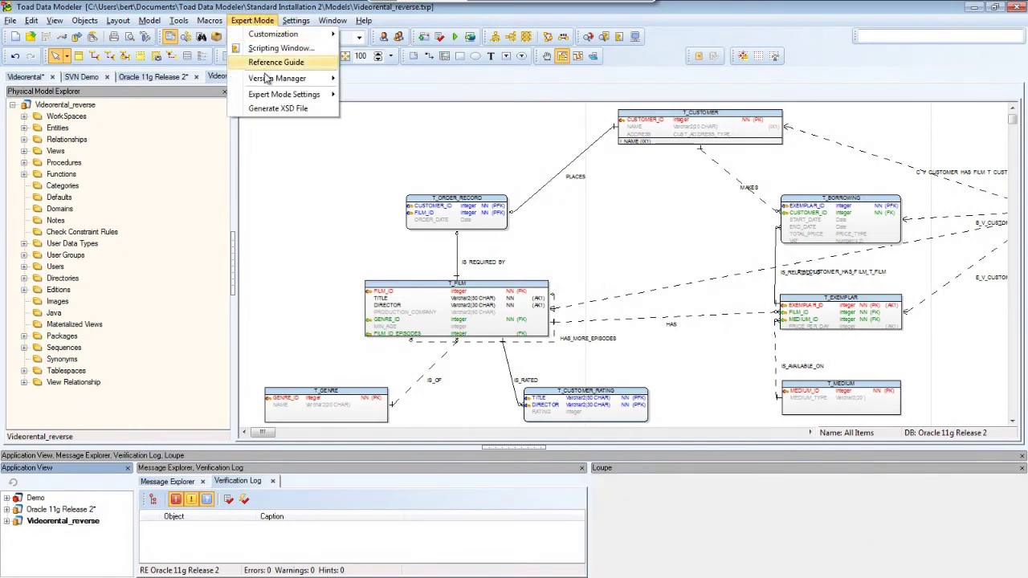
mouse_move(273, 80)
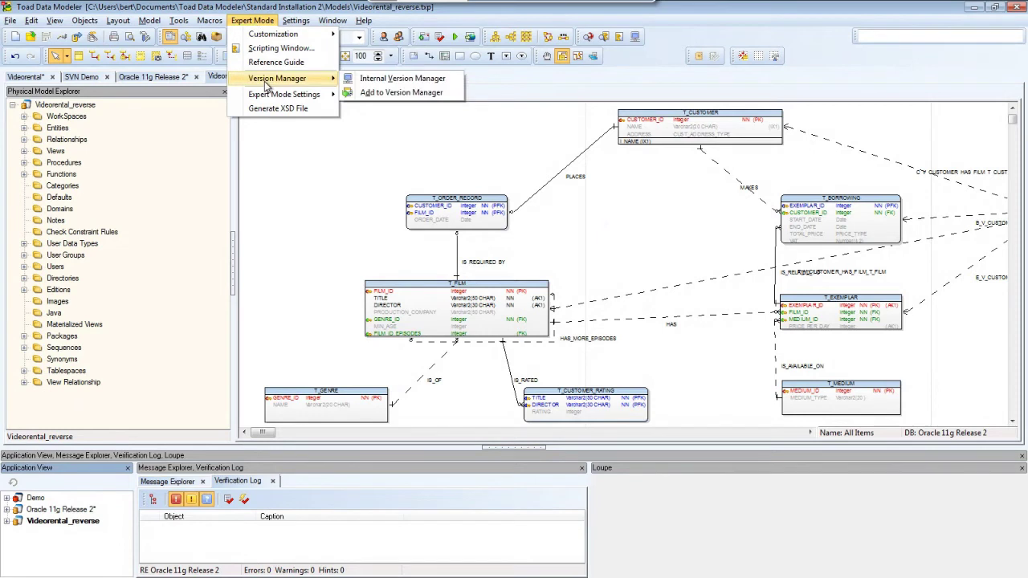
click(368, 80)
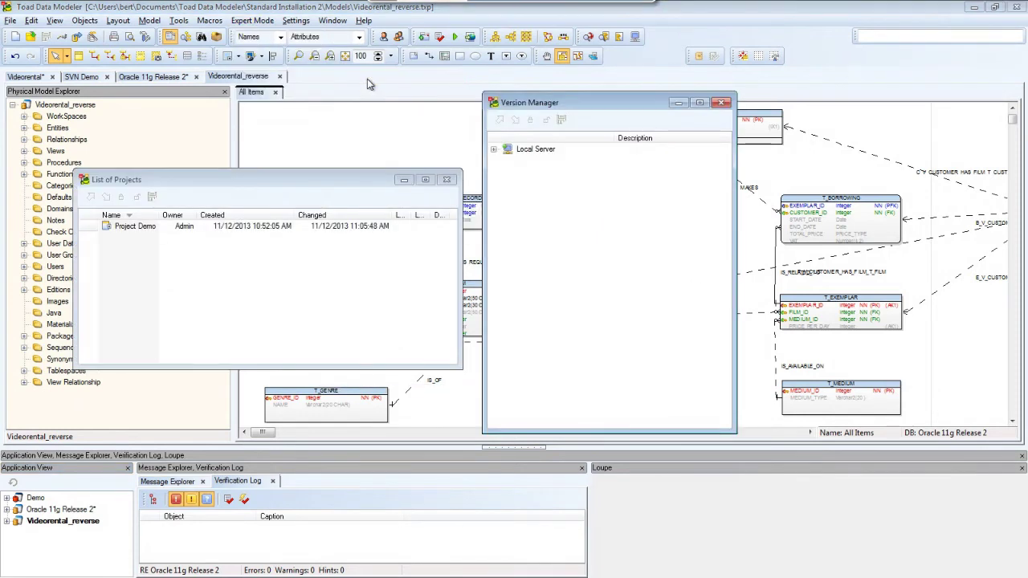
click(514, 149)
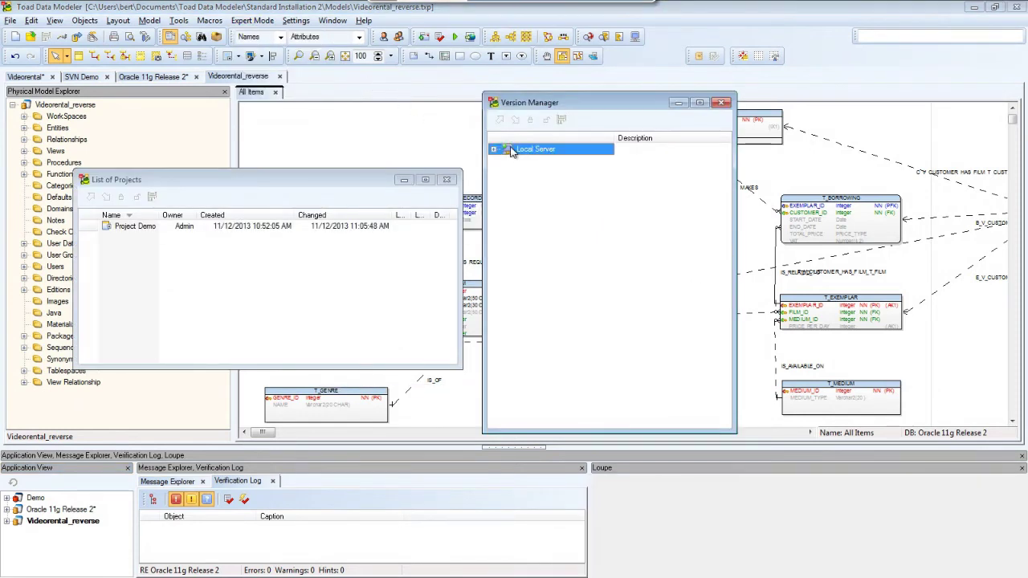
Step: Add the model file Videorental_reverse.txp to Project Demo on the Local Server
right_click(512, 151)
click(493, 149)
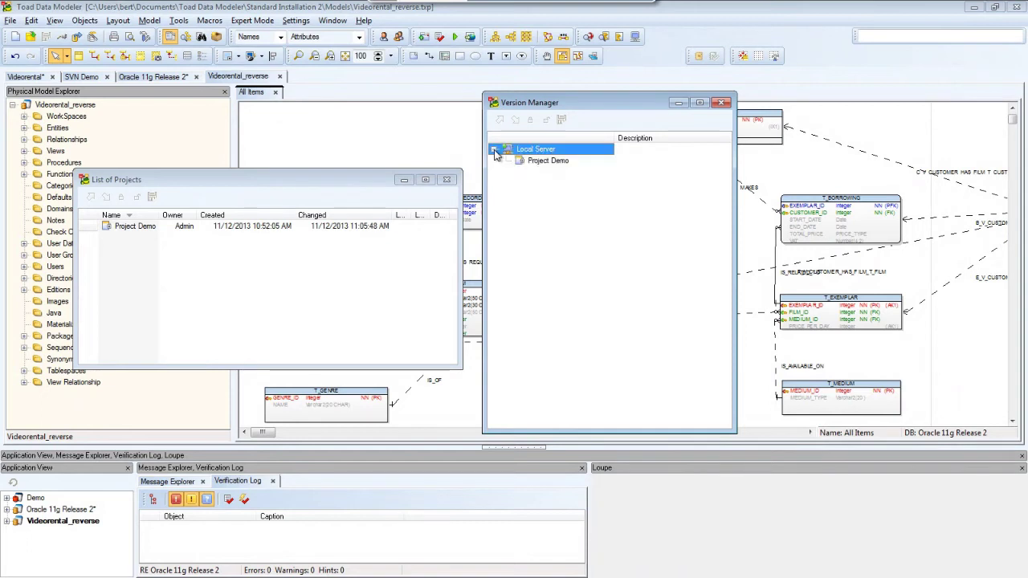
click(527, 163)
right_click(528, 162)
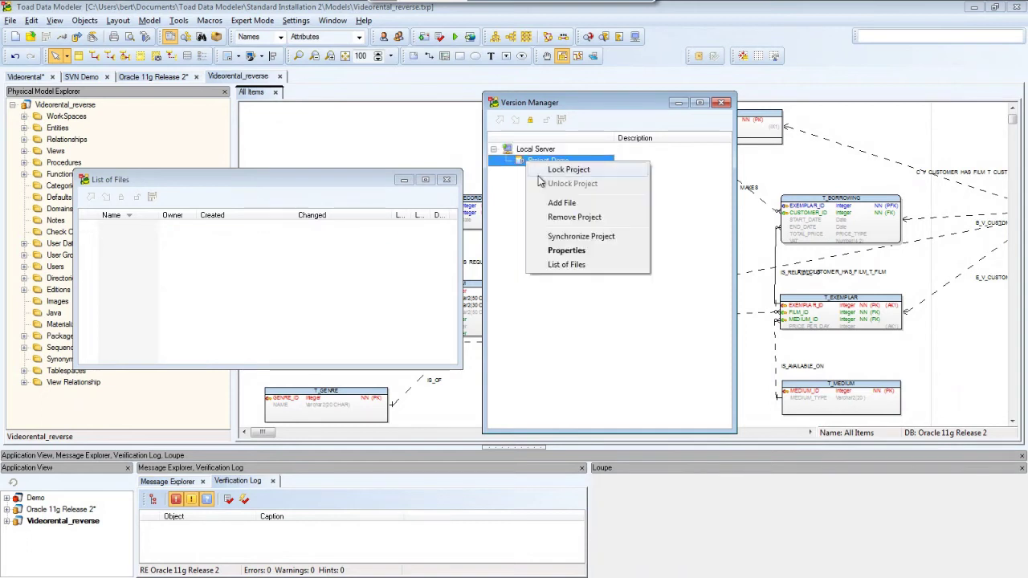
click(551, 207)
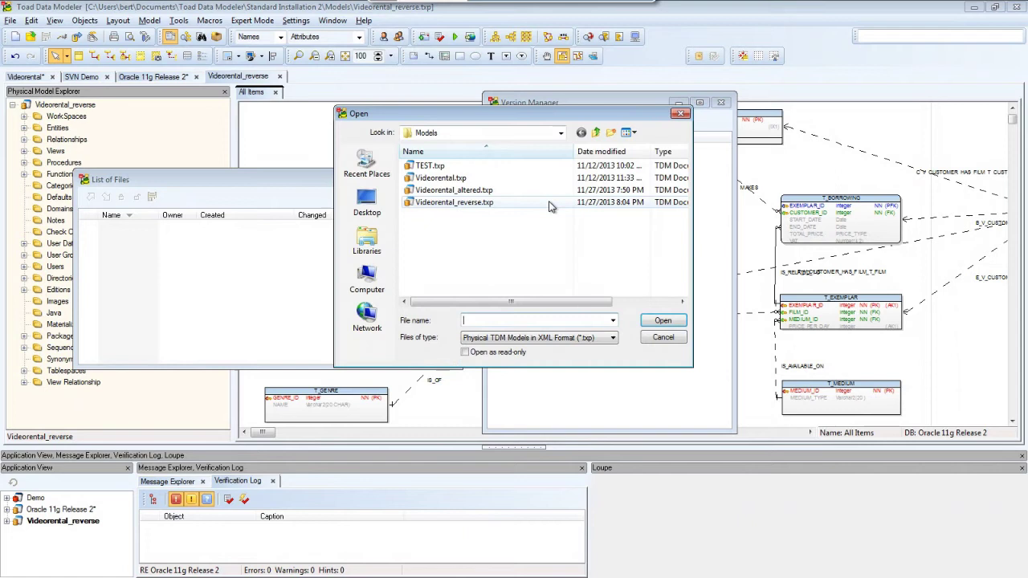
double_click(491, 207)
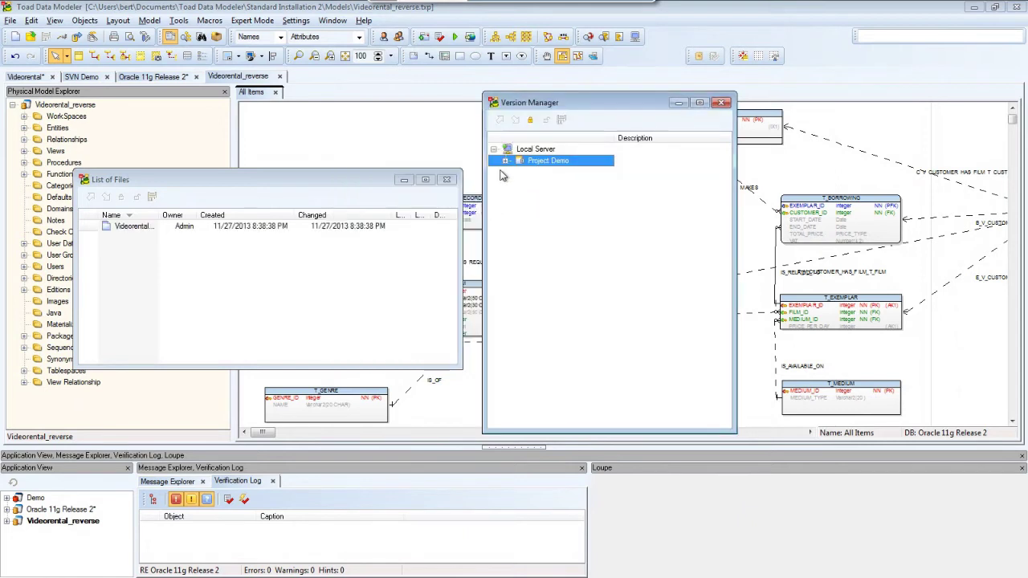
Step: Check out version 1.0 of Videorental_reverse.txp to the default local directory and close the Version Manager windows
click(505, 162)
click(517, 173)
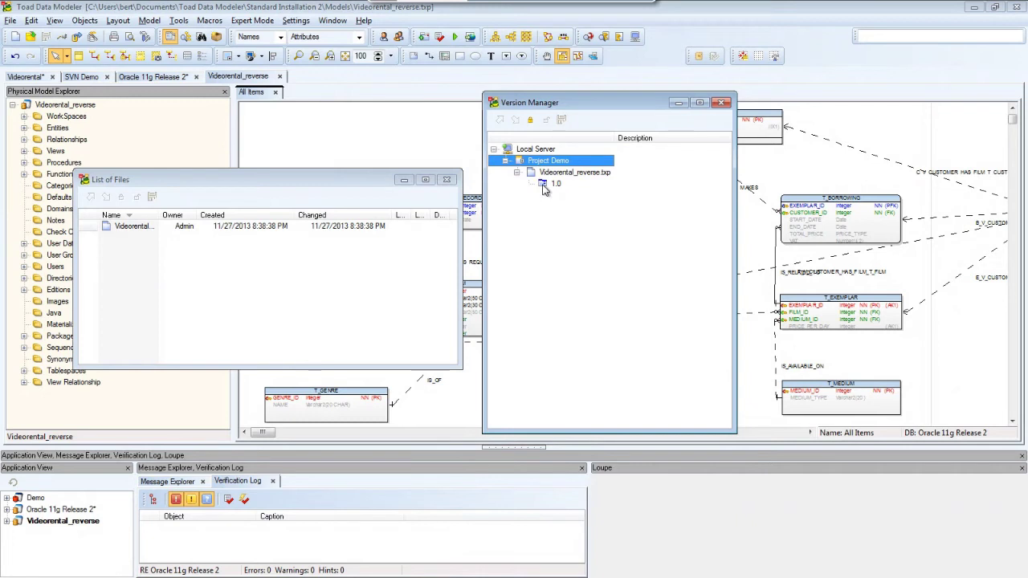
click(544, 186)
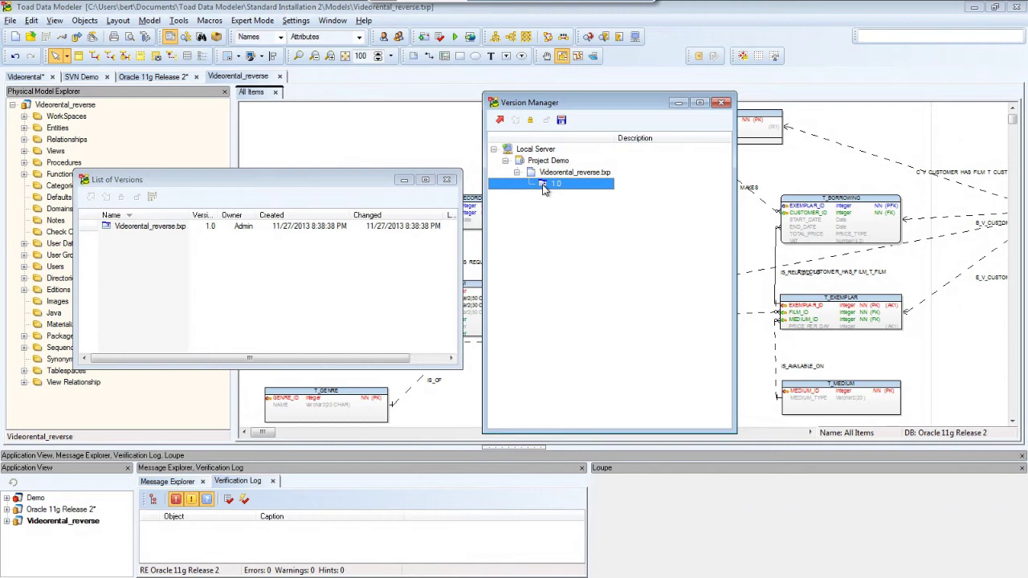
click(499, 120)
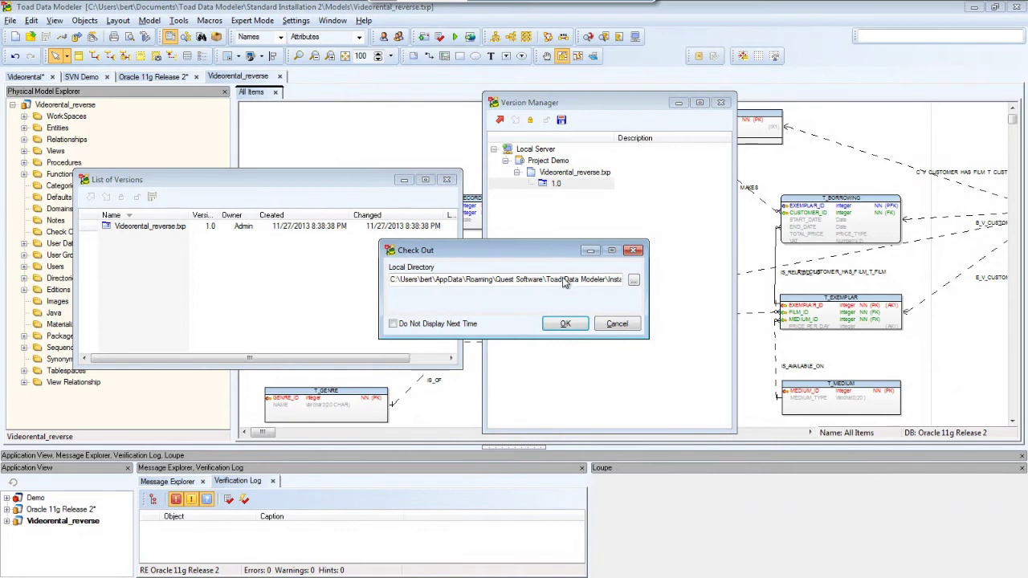
click(568, 324)
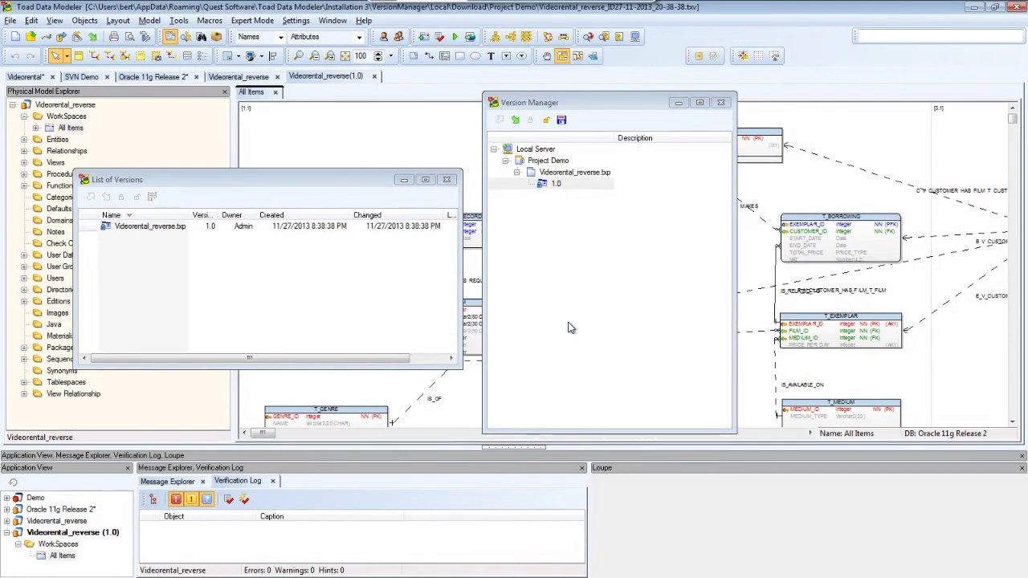
click(446, 179)
click(721, 102)
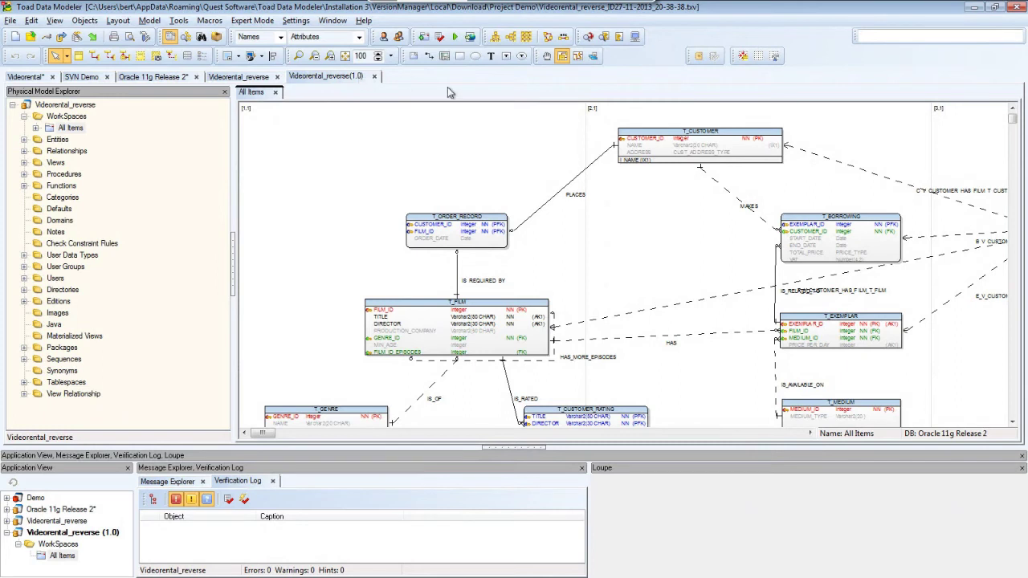
Step: Add an attribute called Username to the T_CUSTOMER entity
click(656, 141)
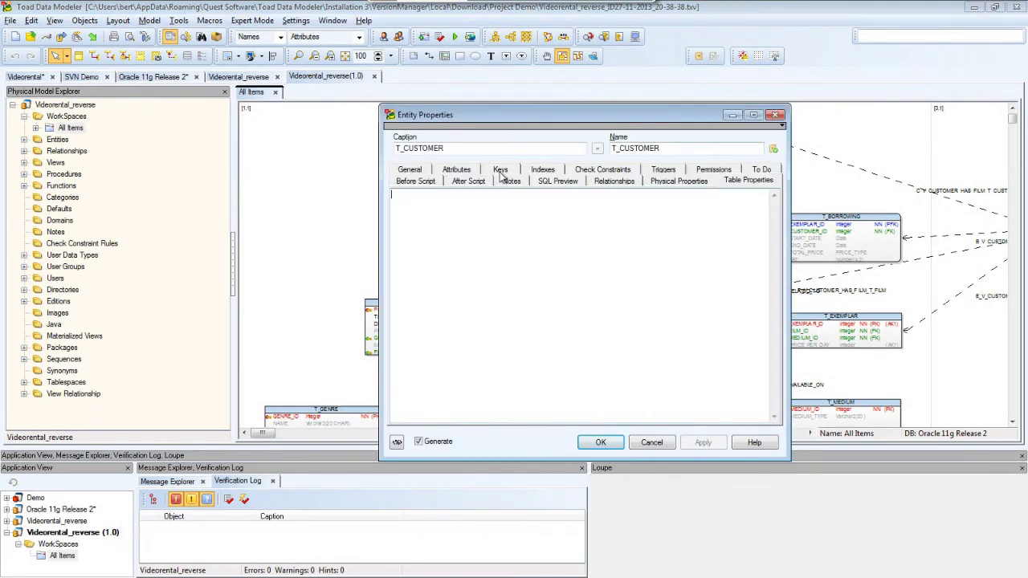
click(457, 170)
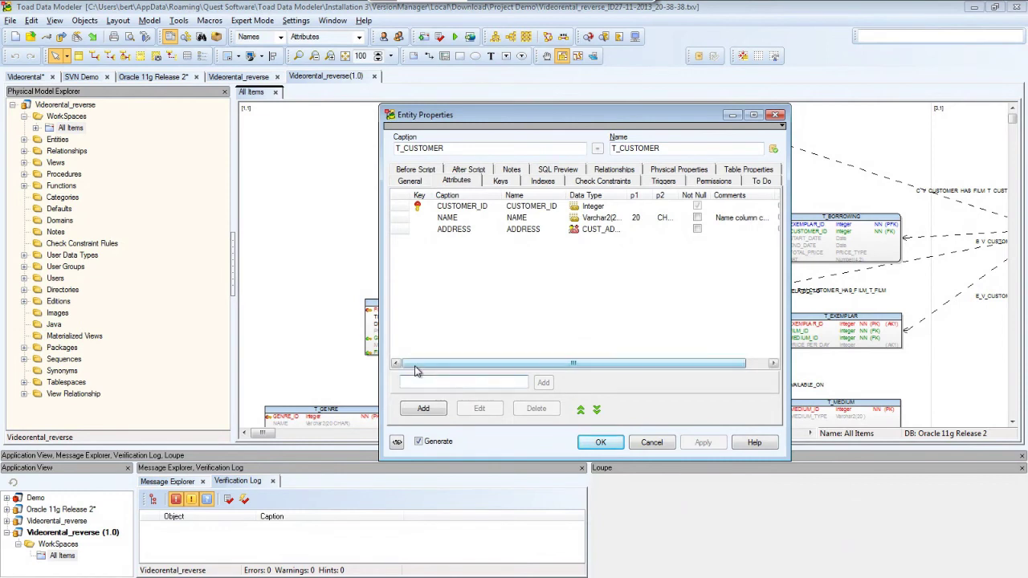
text(Username)
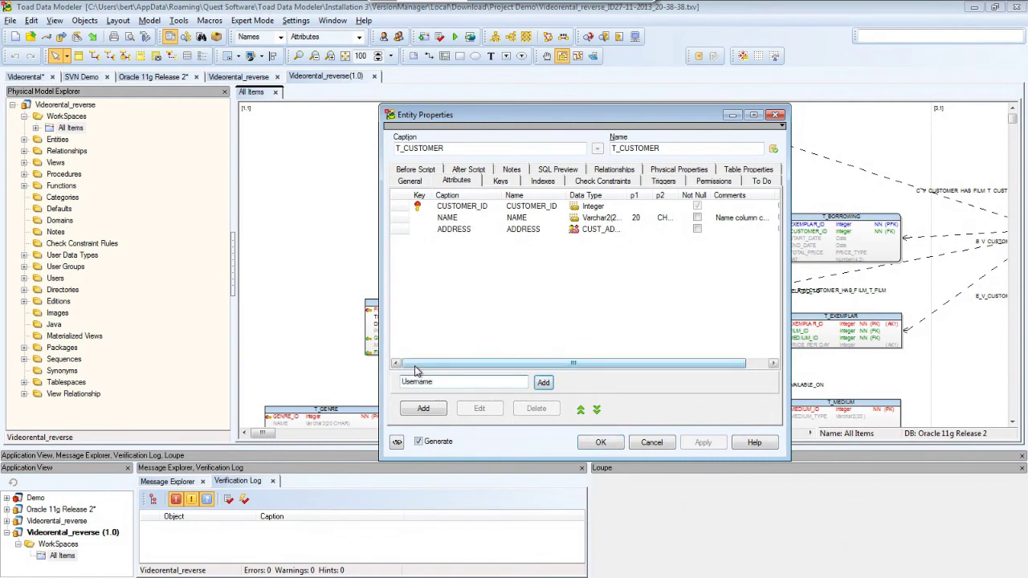
key(Return)
click(599, 444)
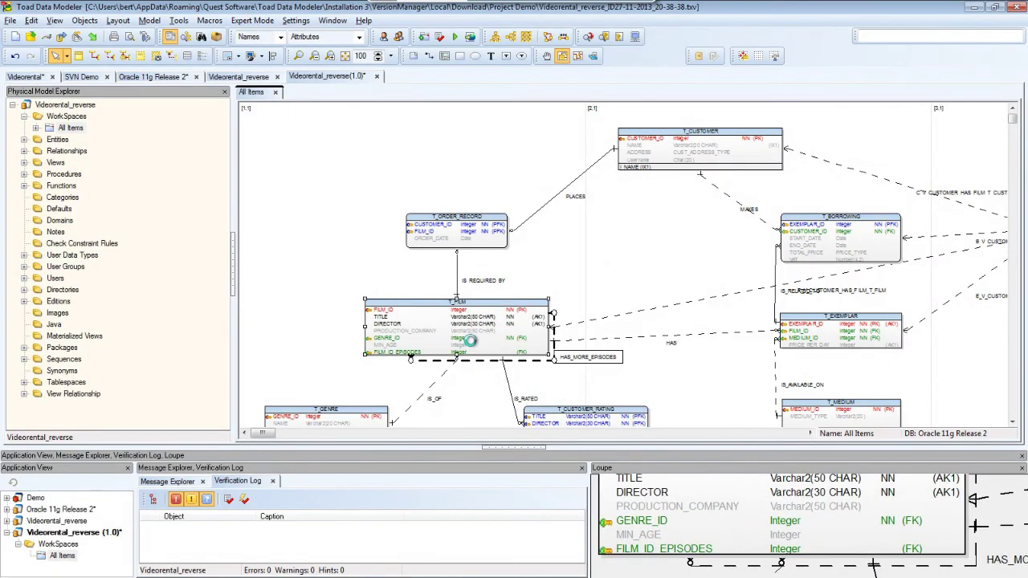
Step: Delete the DIRECTOR attribute from the T_FILM entity
double_click(470, 340)
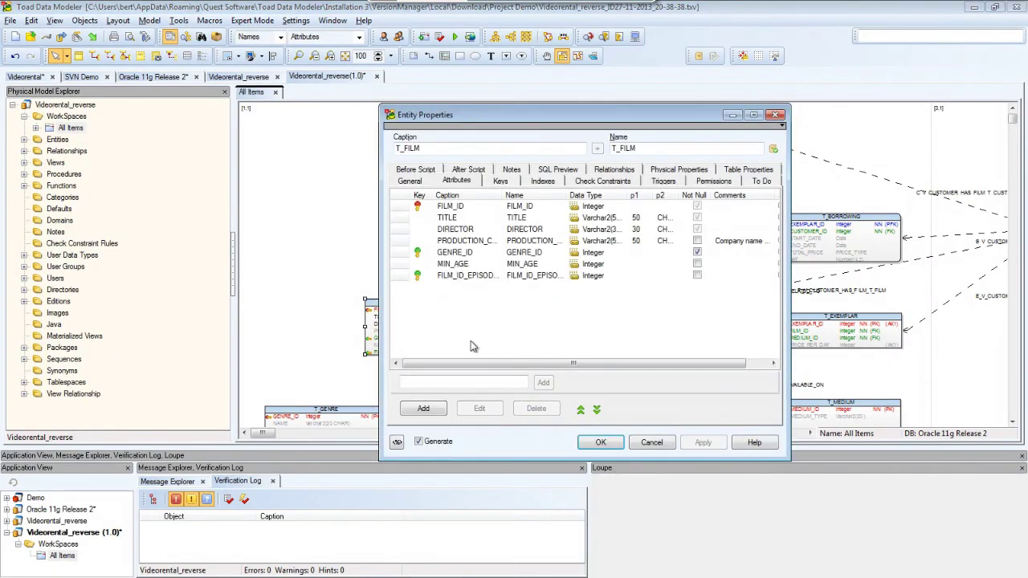
click(478, 230)
click(533, 409)
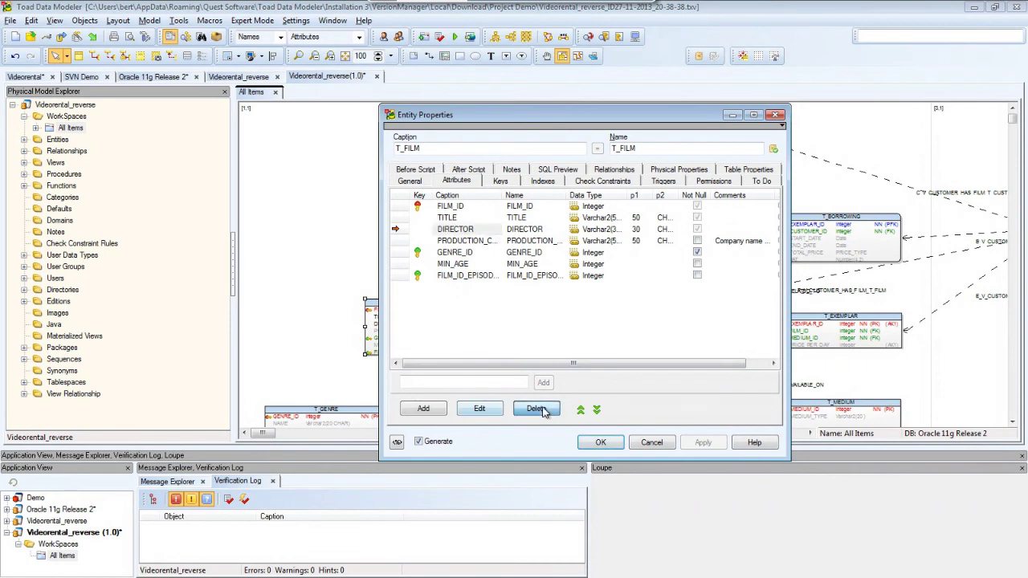
click(600, 442)
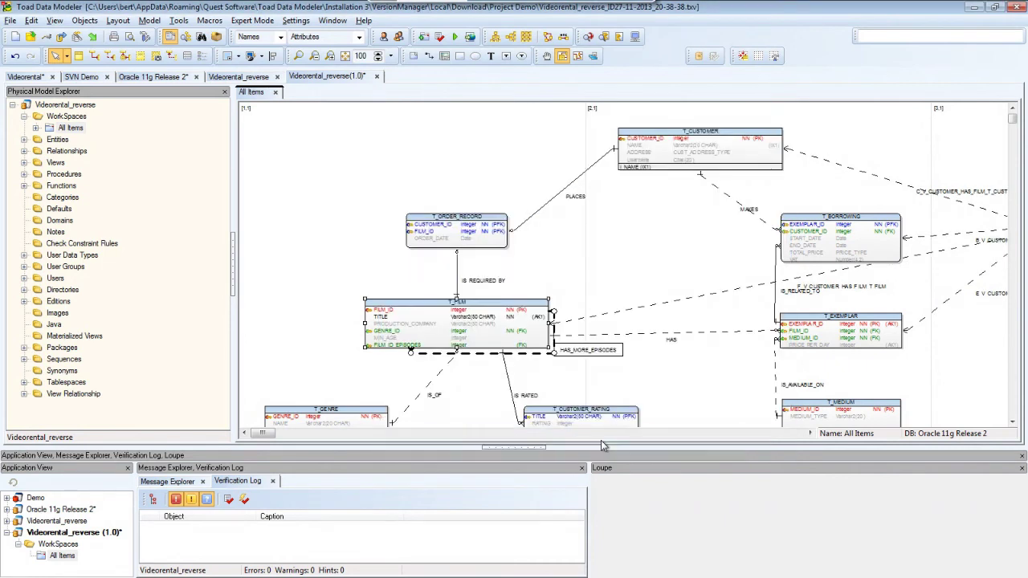
Step: Set the length (p1) of the NAME attribute in the T_GENRE entity to 10
double_click(349, 429)
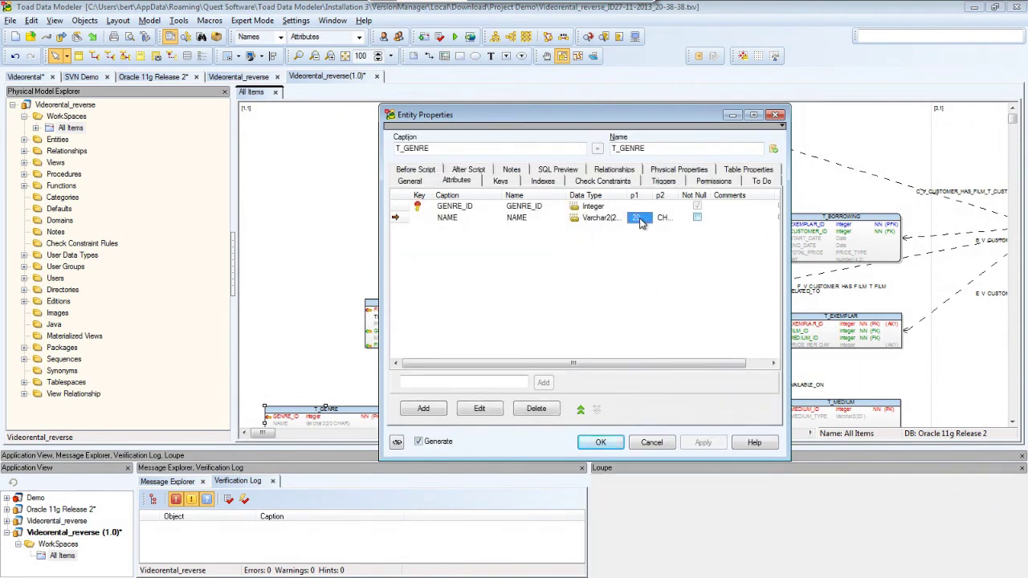
text(10)
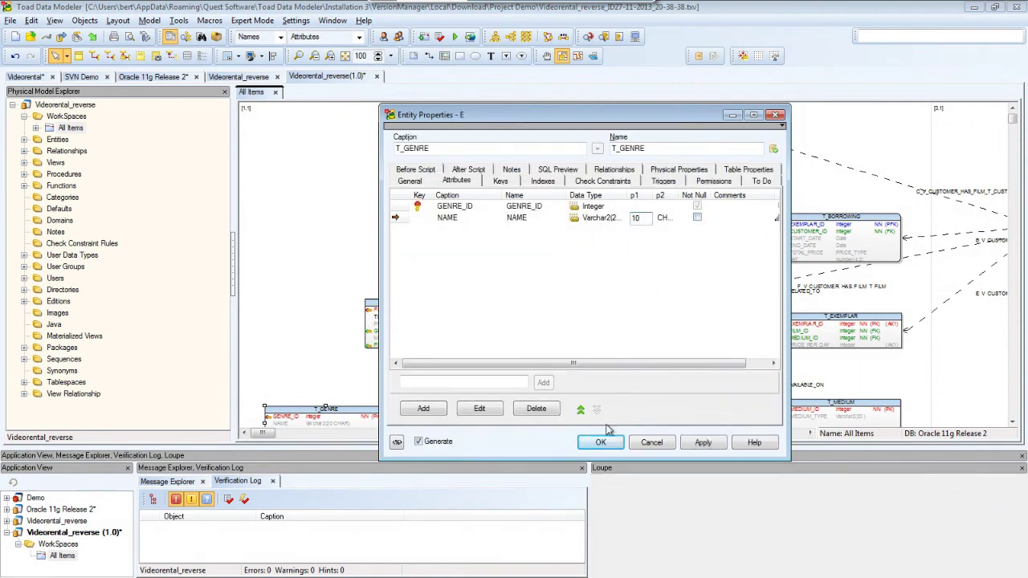
click(602, 443)
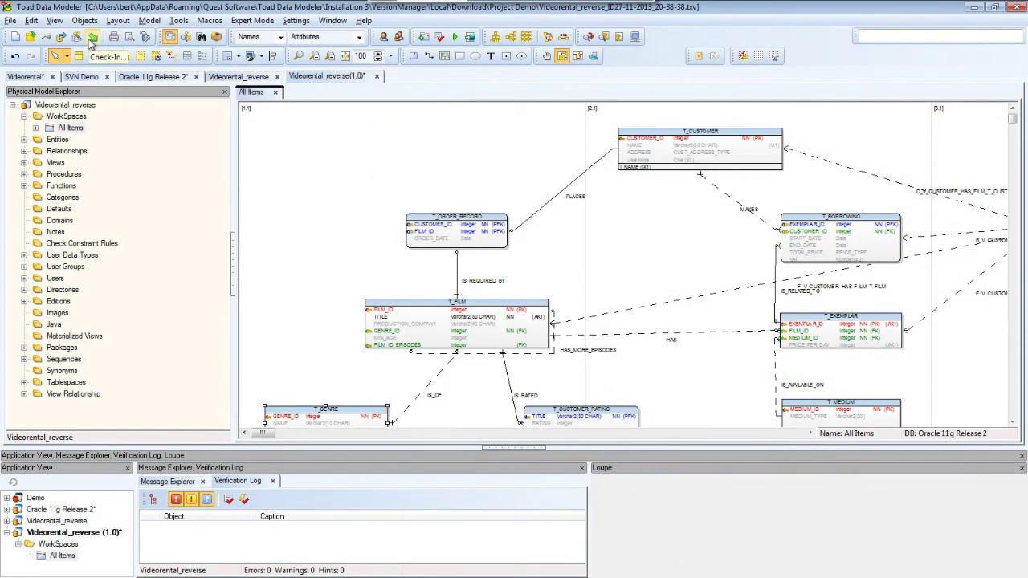
Step: Check in the modified Videorental_reverse model as new revision 1.1
click(92, 37)
click(91, 37)
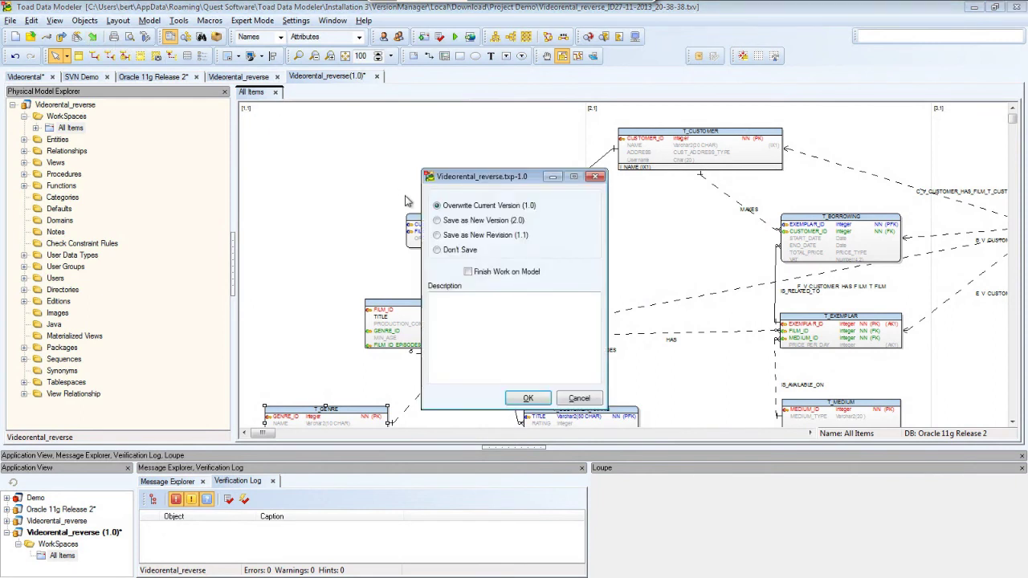
click(456, 235)
click(526, 399)
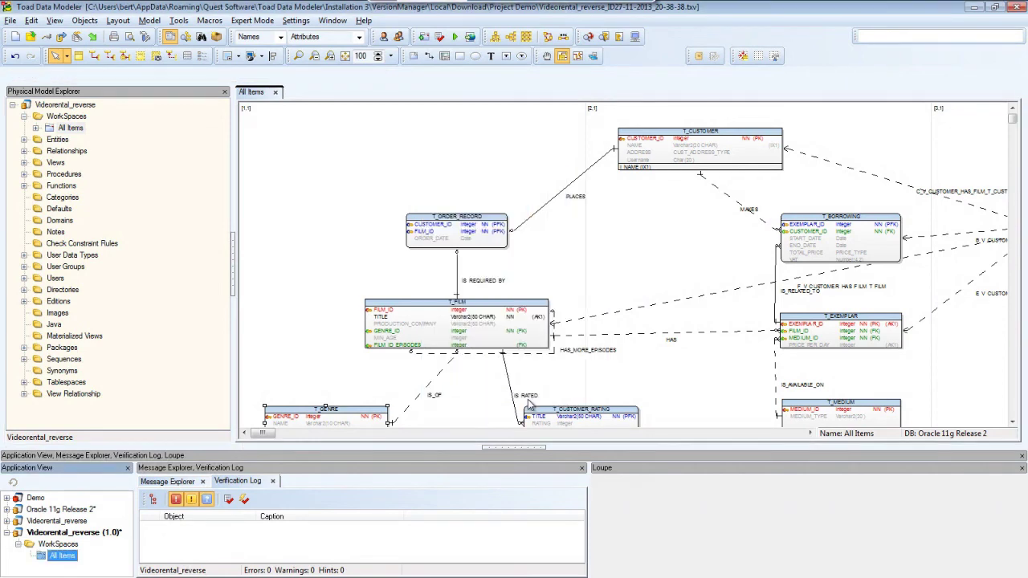